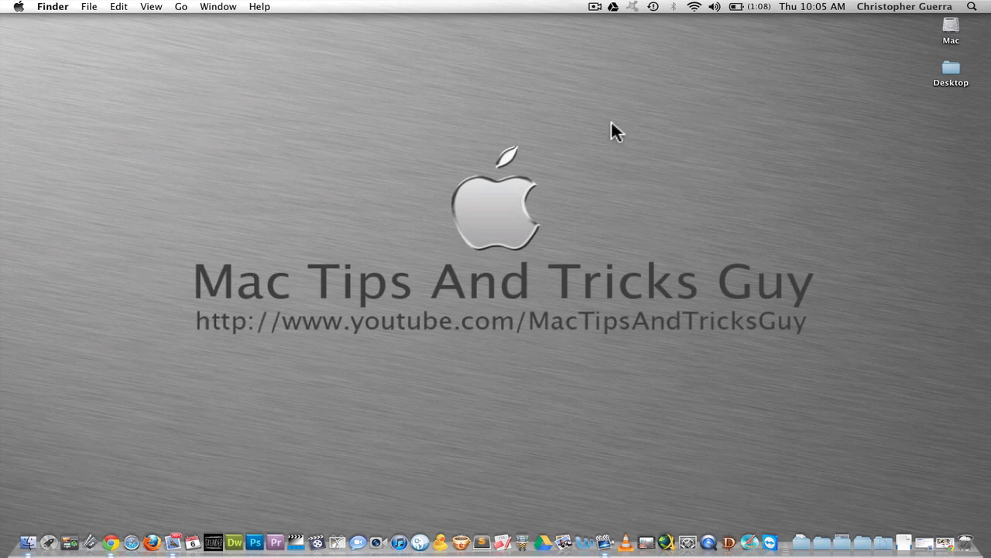
Step: View the Mac drive's Get Info window to check available space, then close it
{"action": "right_click", "coordinate": [948, 26]}
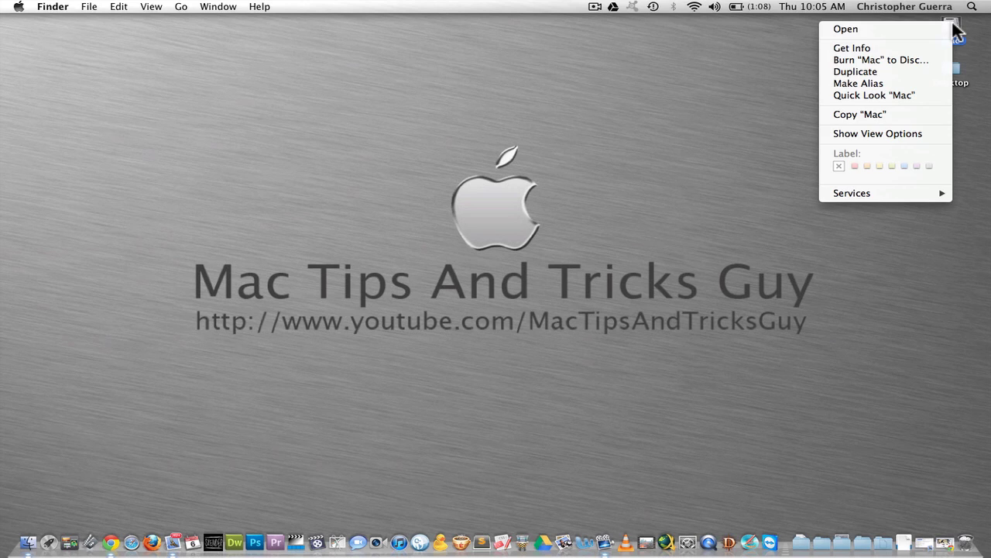
{"action": "left_click", "coordinate": [879, 47]}
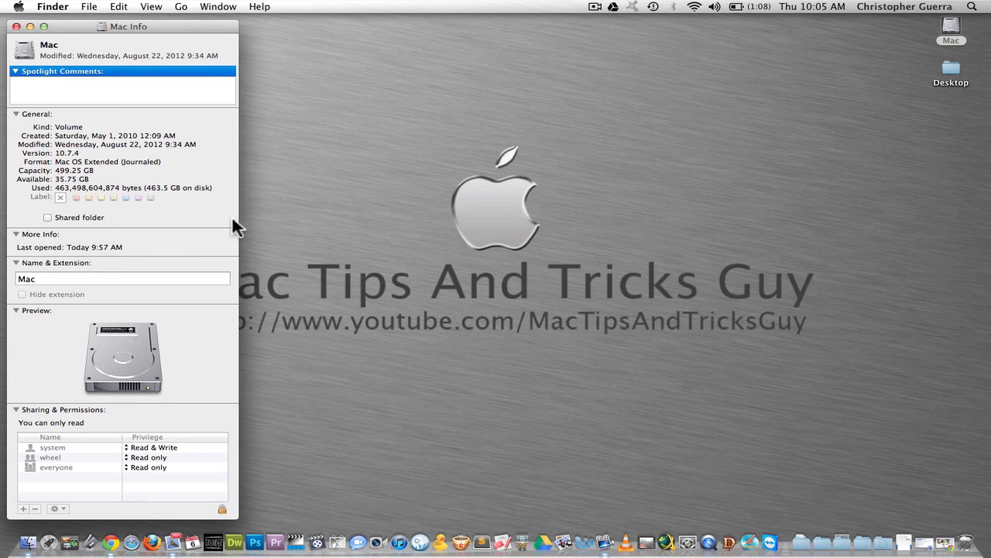
{"action": "left_click_drag", "start_coordinate": [55, 179], "coordinate": [95, 179]}
{"action": "left_click", "coordinate": [95, 178]}
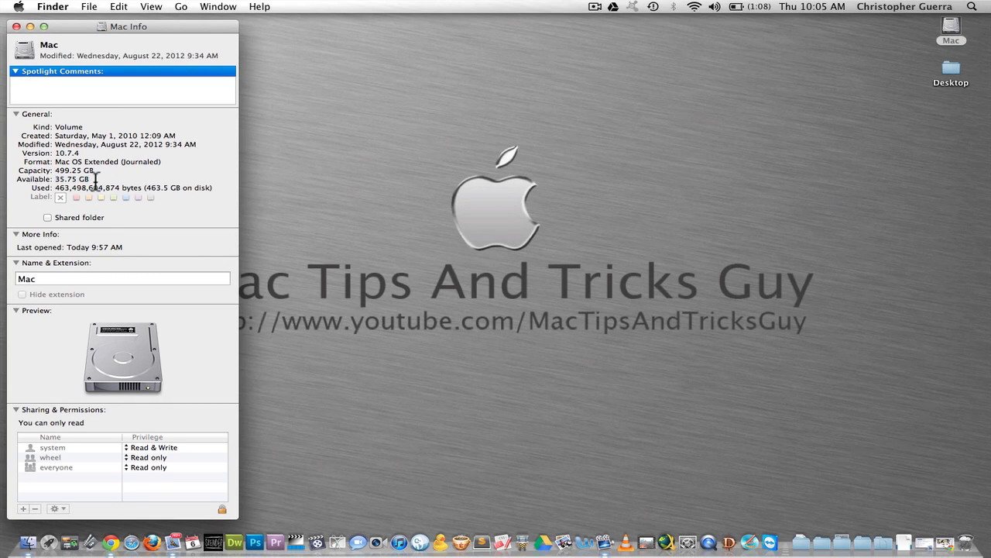
{"action": "left_click", "coordinate": [16, 26]}
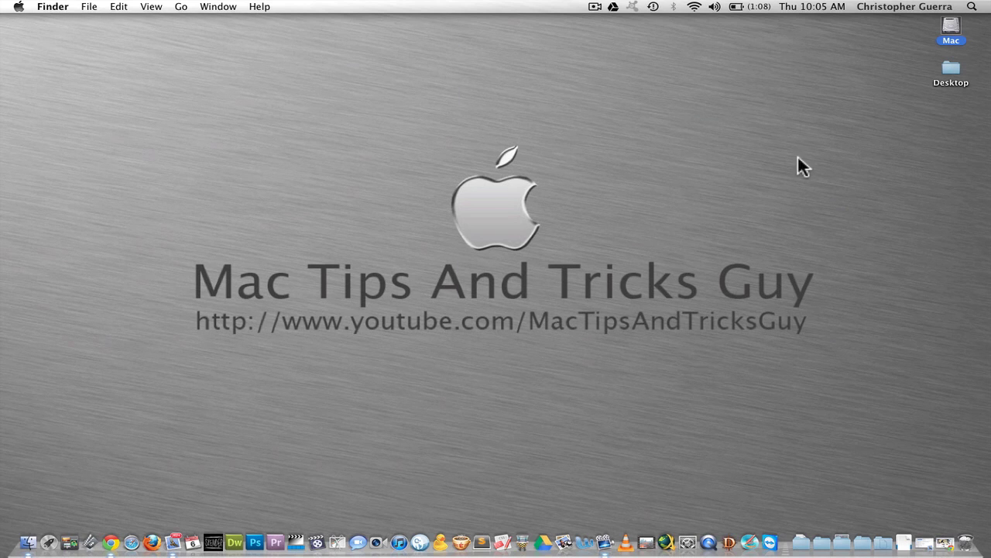
{"action": "left_click", "coordinate": [273, 154]}
Step: Create a new smart folder from the File menu and add a first search condition row
{"action": "left_click", "coordinate": [95, 6]}
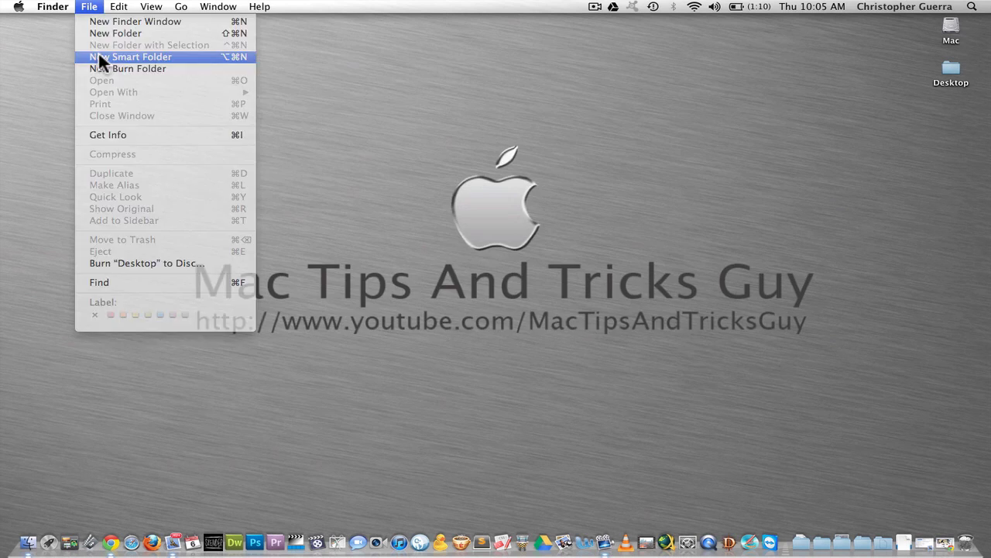
{"action": "left_click", "coordinate": [99, 59]}
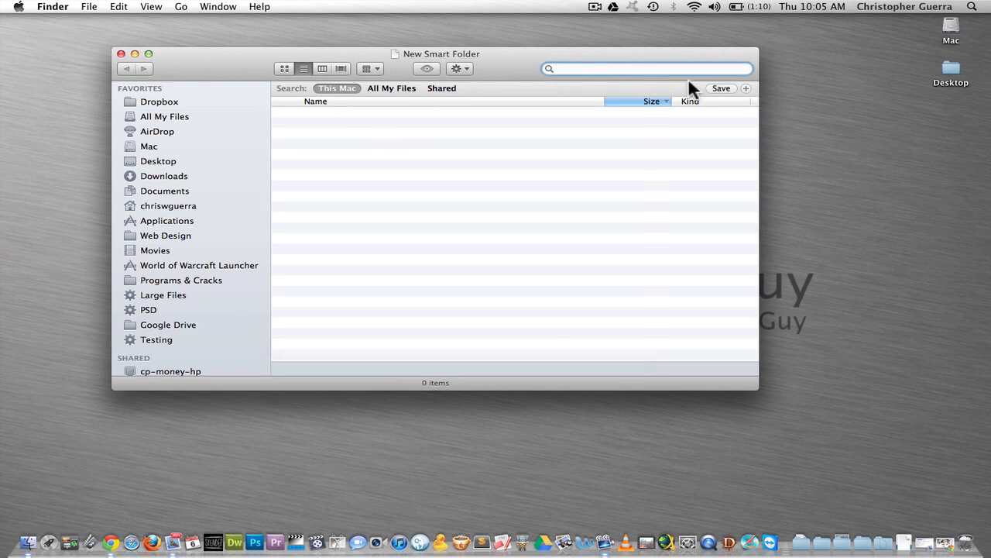
{"action": "left_click", "coordinate": [746, 88]}
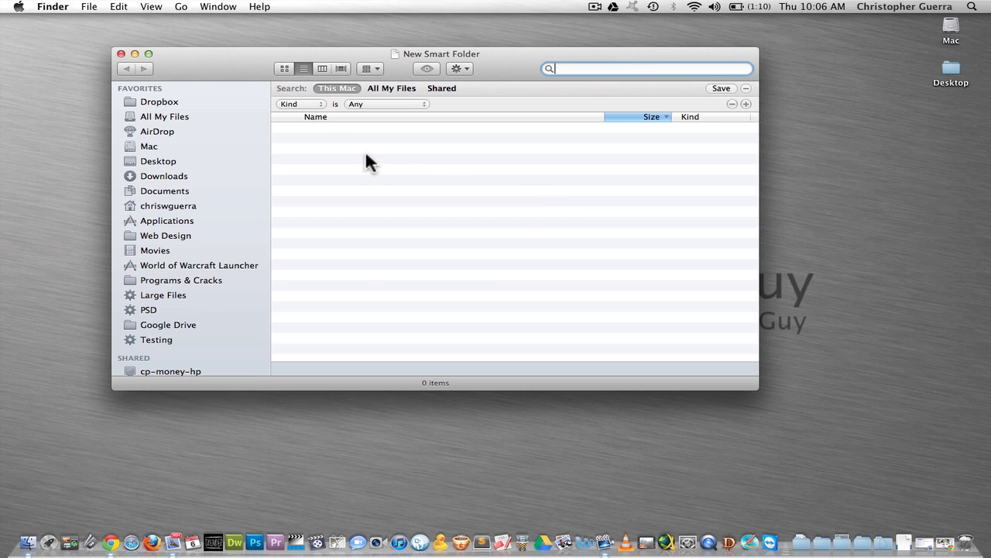
Step: From the Kind popup's Other… list, find 'file size' and enable File Size as an attribute
{"action": "left_click", "coordinate": [307, 104]}
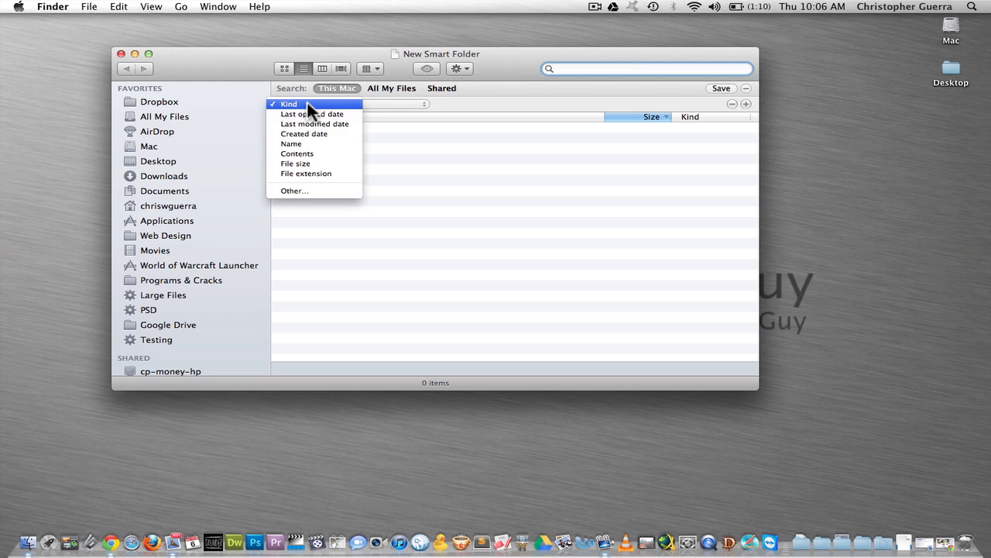
{"action": "left_click", "coordinate": [296, 191]}
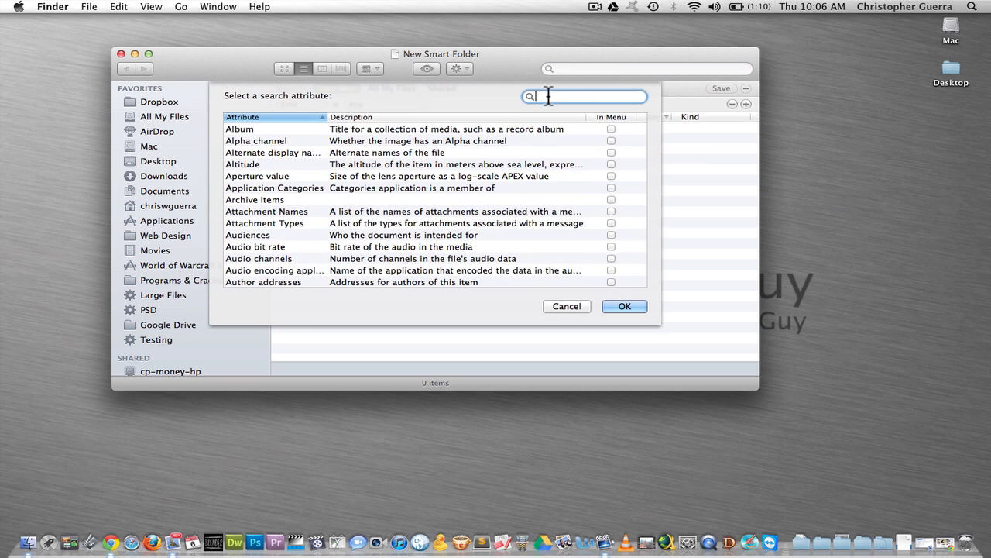
{"action": "type", "text": "file"}
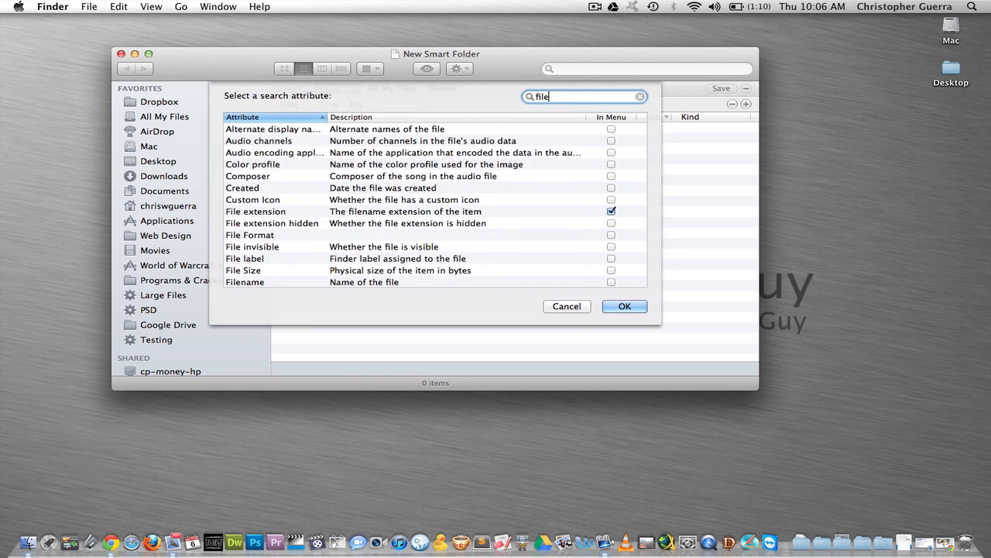
{"action": "type", "text": " size"}
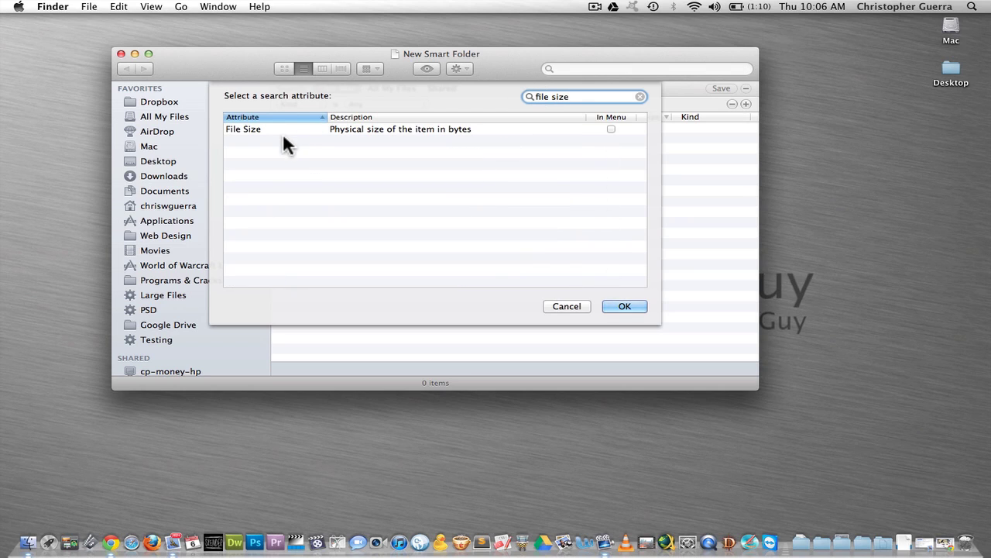
{"action": "left_click", "coordinate": [611, 128]}
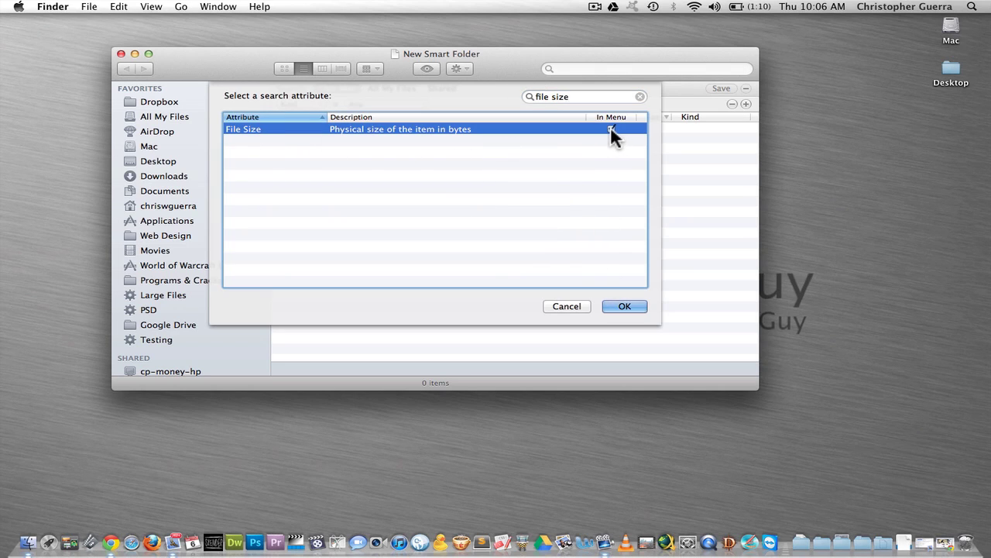
{"action": "left_click", "coordinate": [619, 307]}
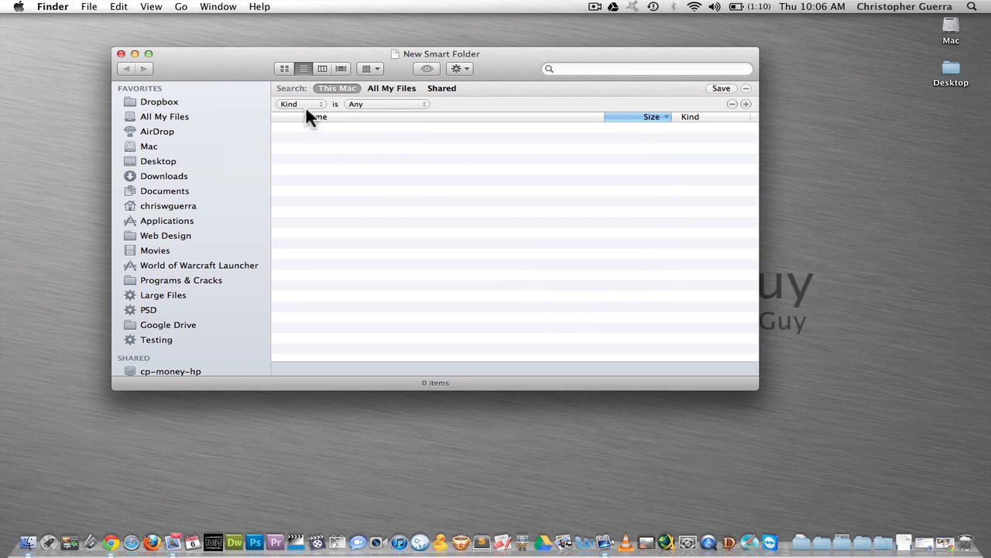
Step: Set the rule to File size is greater than 100 MB
{"action": "left_click", "coordinate": [307, 105]}
{"action": "left_click", "coordinate": [308, 162]}
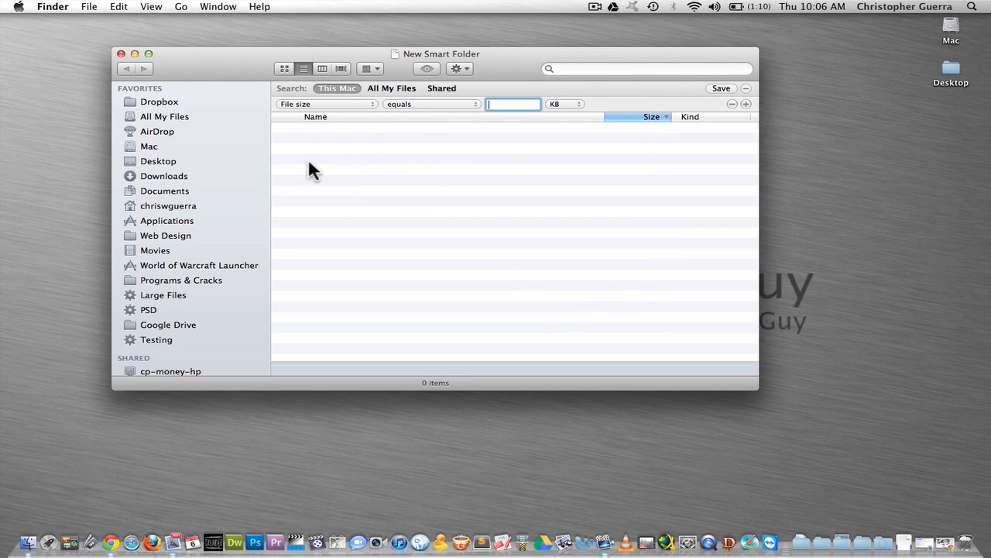
{"action": "left_click", "coordinate": [410, 107]}
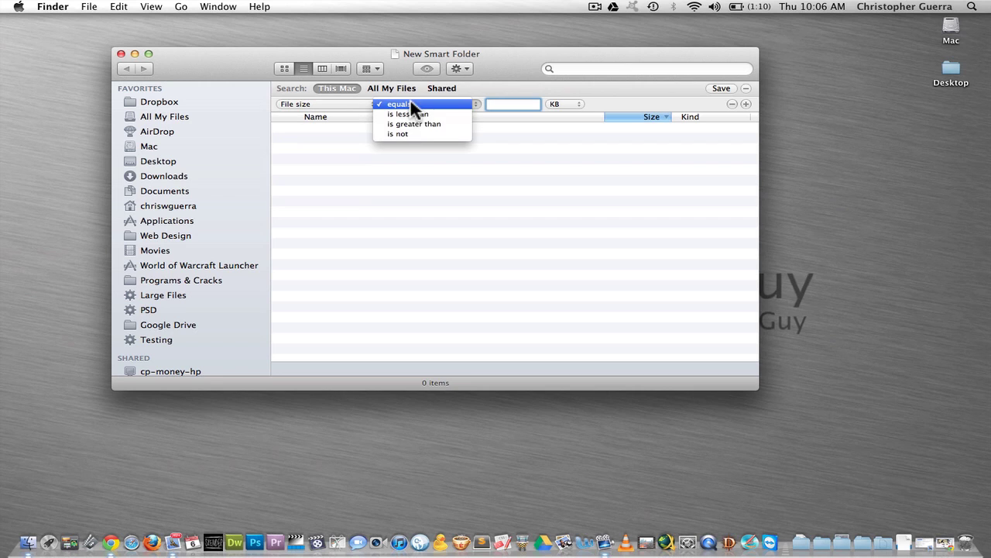
{"action": "left_click", "coordinate": [408, 122]}
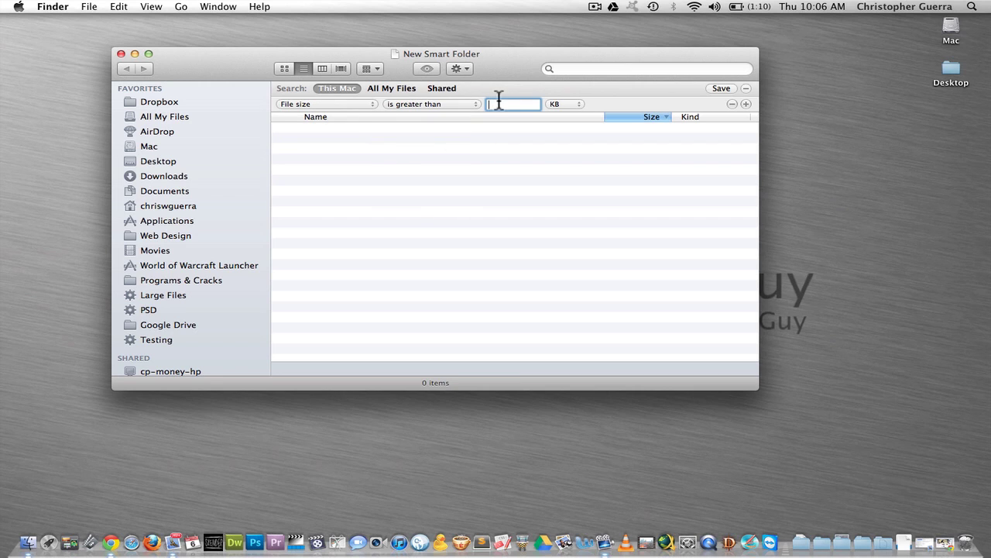
{"action": "type", "text": "100"}
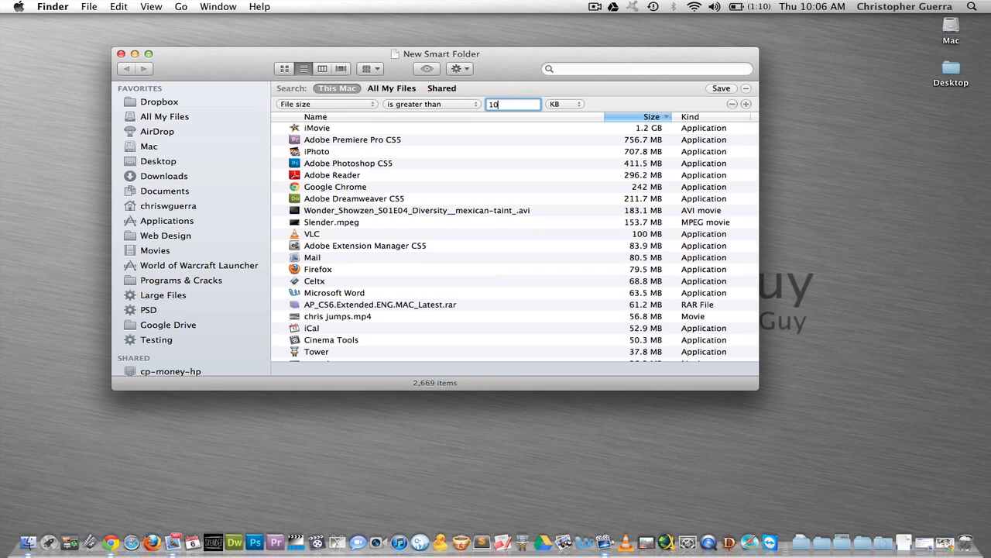
{"action": "left_click", "coordinate": [554, 104]}
{"action": "left_click", "coordinate": [557, 113]}
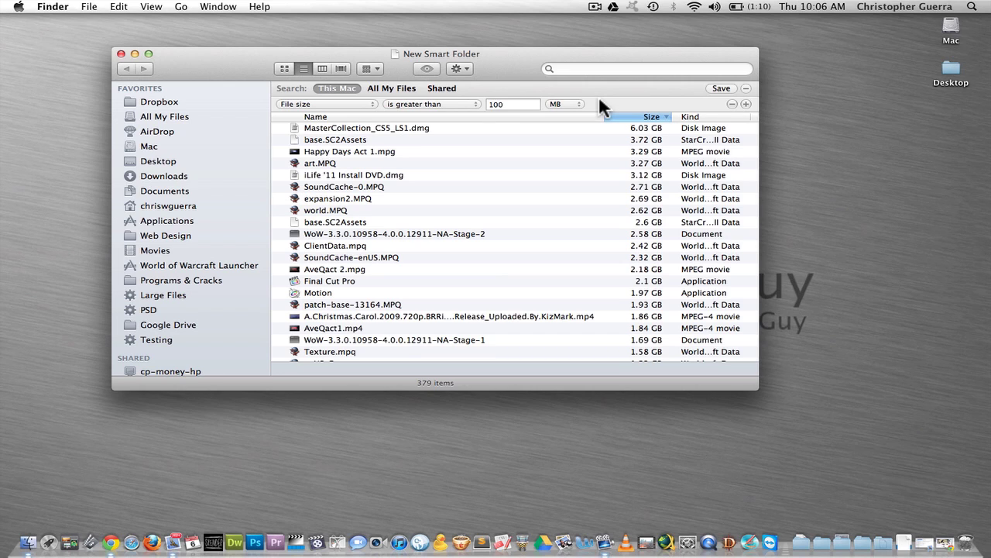
{"action": "left_click", "coordinate": [494, 103]}
Step: Save the search as 'Large Files 100mb' in Saved Searches, with Add To Sidebar kept on
{"action": "left_click", "coordinate": [717, 88]}
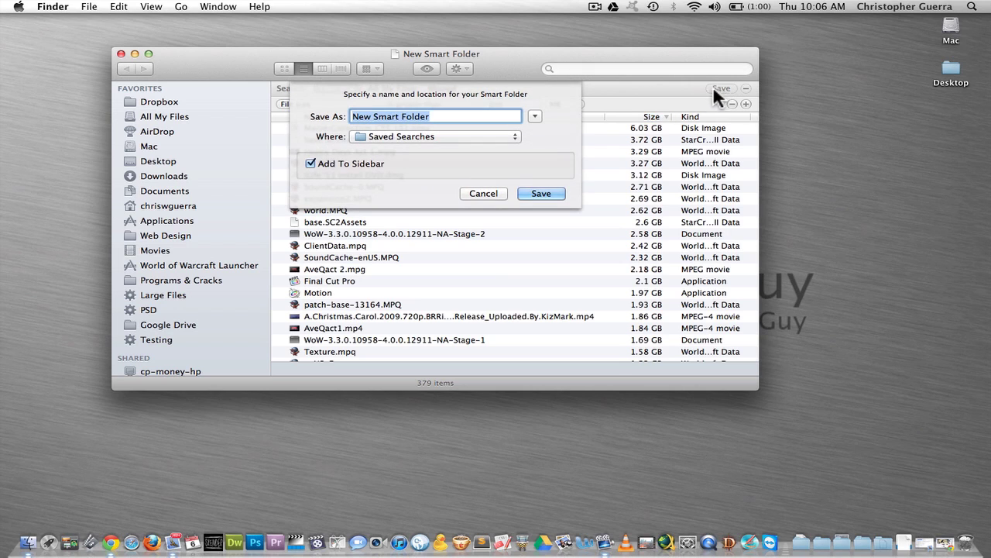
{"action": "type", "text": "Large"}
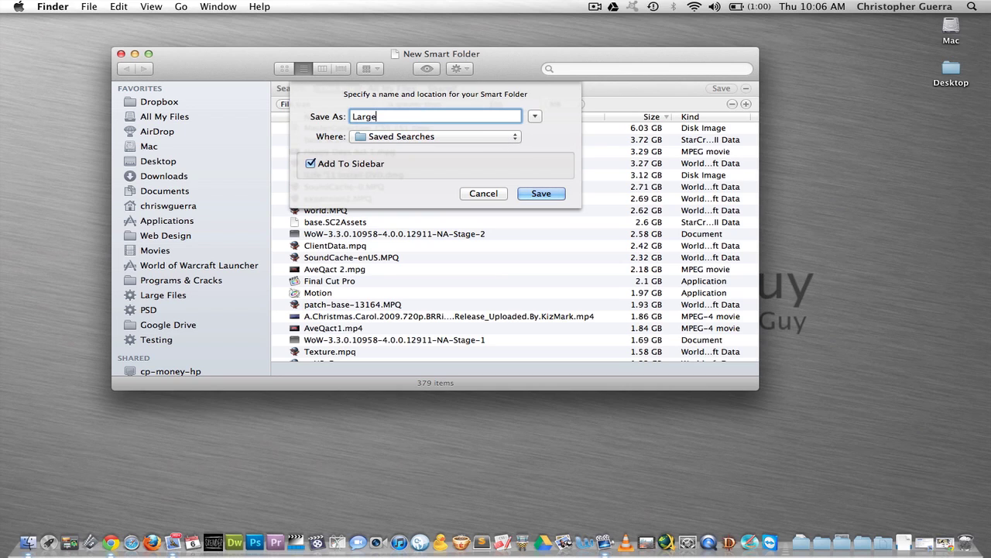
{"action": "type", "text": " Files 10"}
{"action": "type", "text": "0mb"}
{"action": "left_click", "coordinate": [545, 193]}
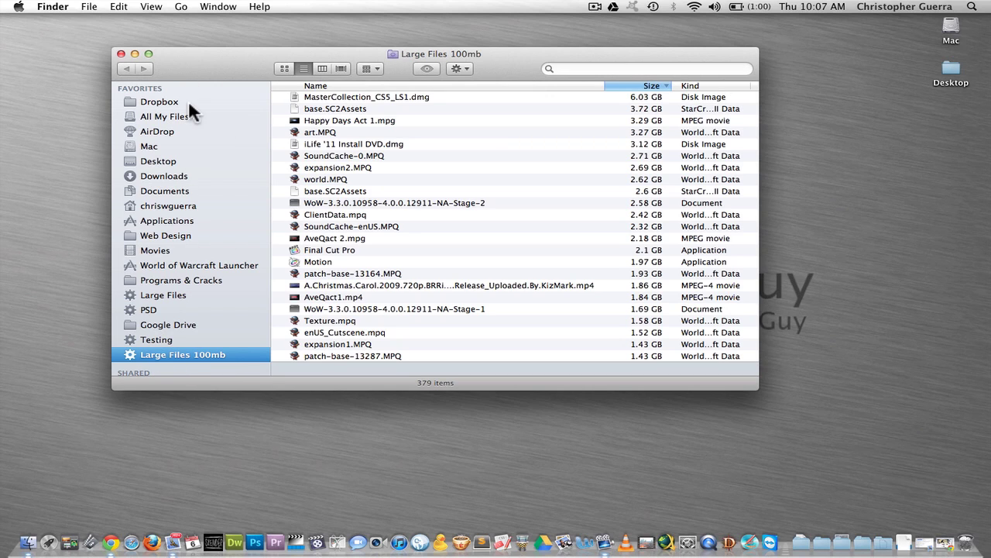
{"action": "left_click", "coordinate": [159, 7]}
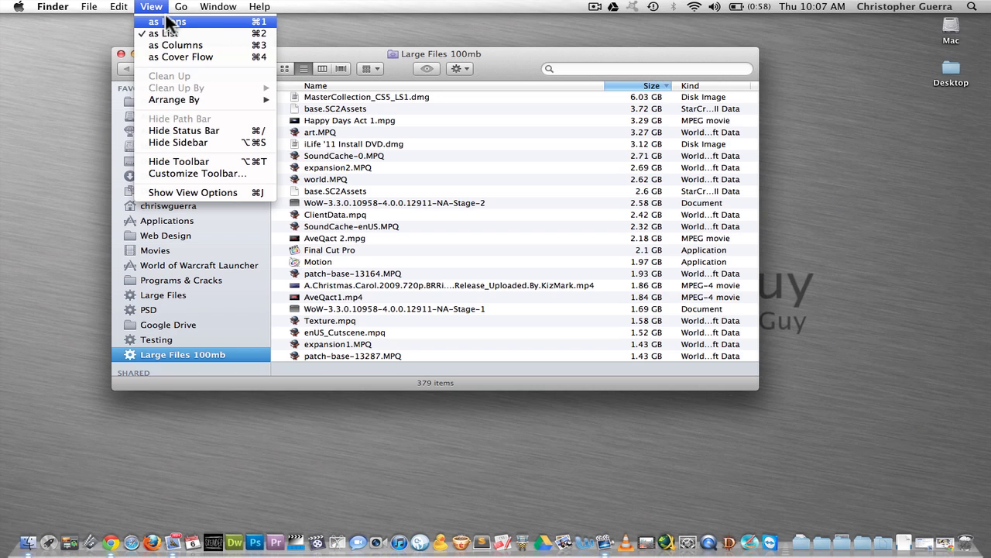
{"action": "left_click", "coordinate": [172, 142]}
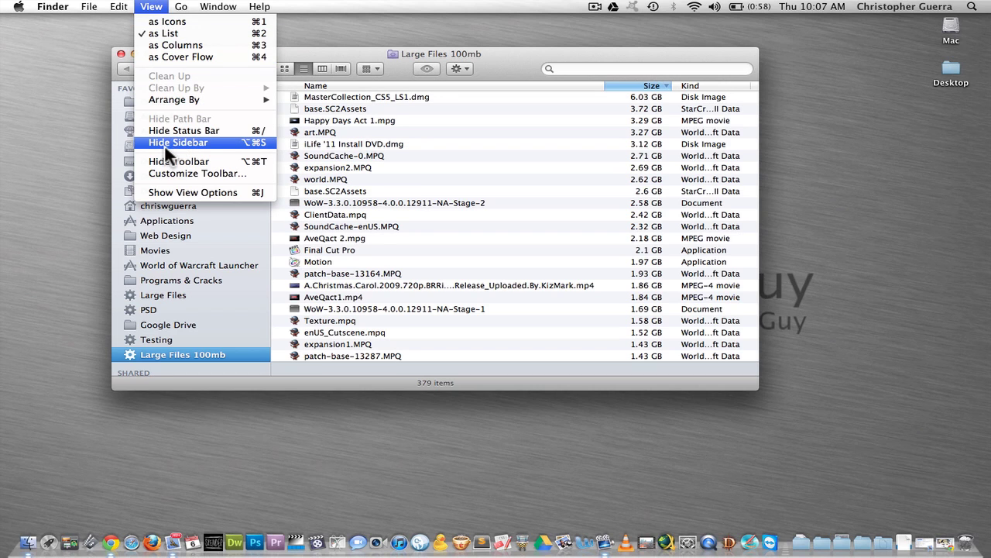
{"action": "left_click", "coordinate": [151, 7]}
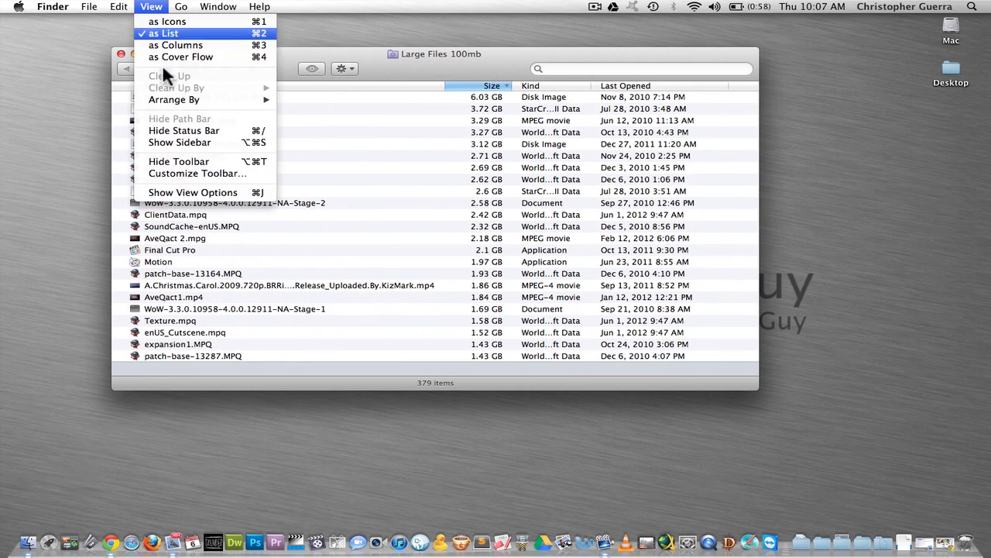
{"action": "left_click", "coordinate": [174, 144]}
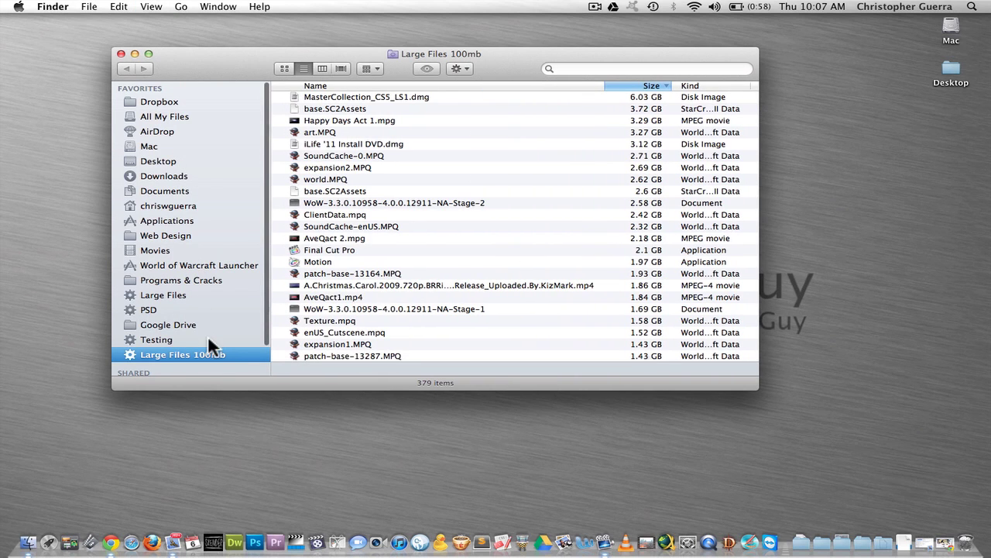
{"action": "left_click", "coordinate": [145, 356]}
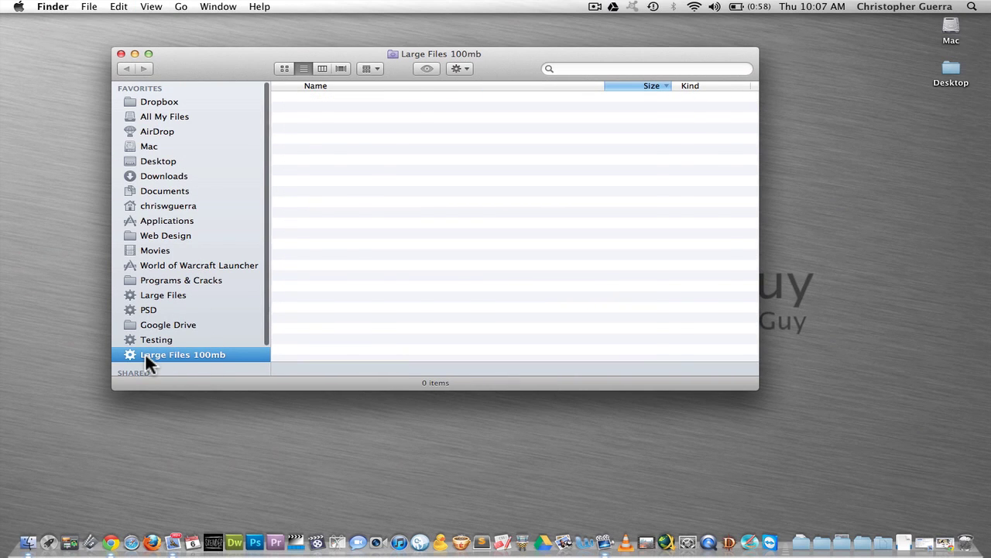
{"action": "scroll", "coordinate": [196, 303], "scroll_direction": "down", "scroll_amount": 2}
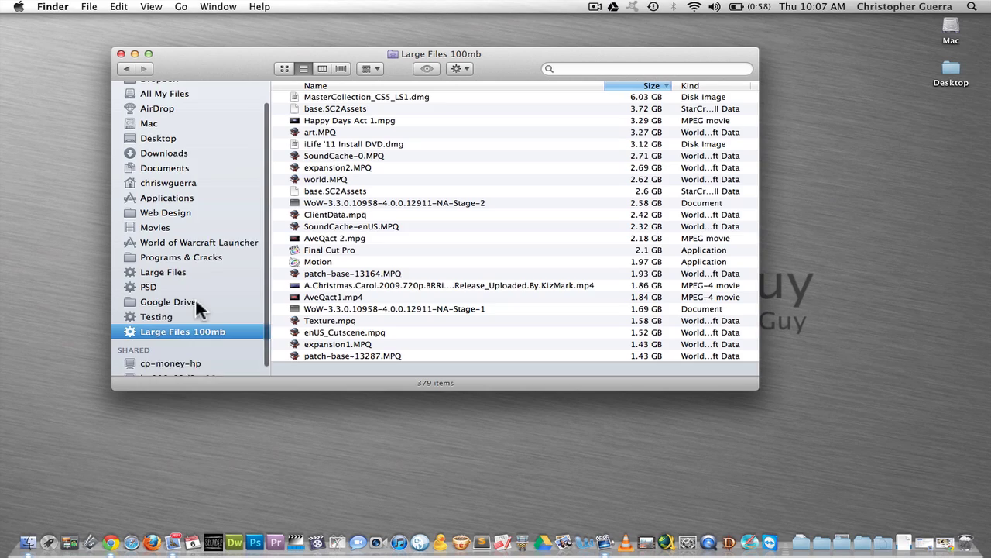
Step: Browse the results, preview column view, and narrow the Name column to reveal Last Opened
{"action": "scroll", "coordinate": [195, 306], "scroll_direction": "up", "scroll_amount": 2}
{"action": "scroll", "coordinate": [386, 132], "scroll_direction": "down", "scroll_amount": 2}
{"action": "scroll", "coordinate": [387, 136], "scroll_direction": "down", "scroll_amount": 10}
{"action": "scroll", "coordinate": [386, 131], "scroll_direction": "down", "scroll_amount": 5}
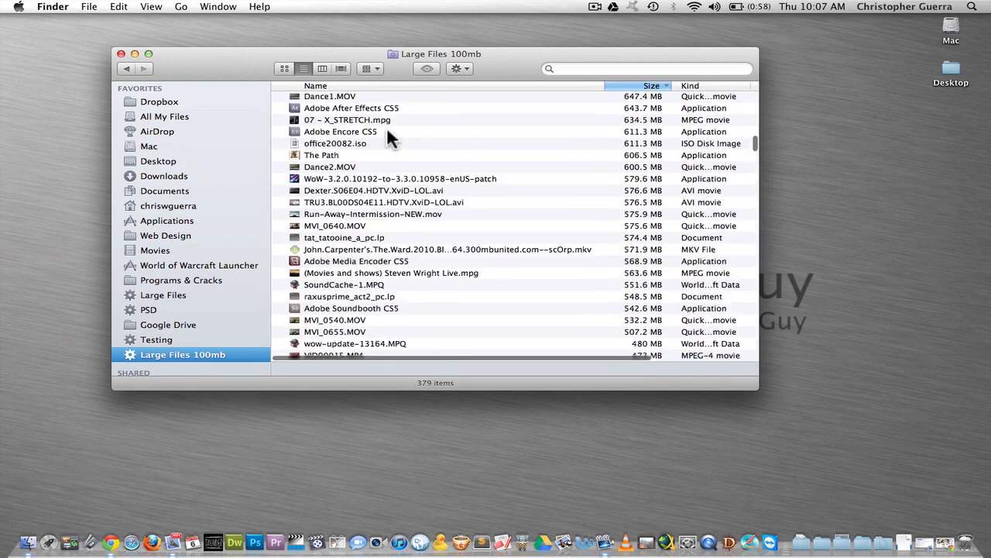
{"action": "scroll", "coordinate": [387, 132], "scroll_direction": "up", "scroll_amount": 15}
{"action": "scroll", "coordinate": [364, 129], "scroll_direction": "right", "scroll_amount": 1}
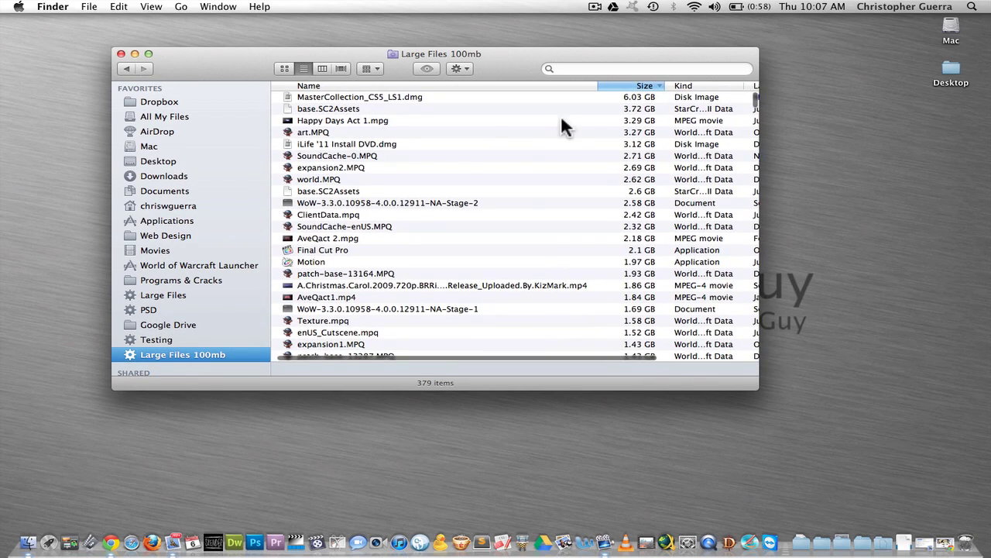
{"action": "left_click", "coordinate": [324, 65]}
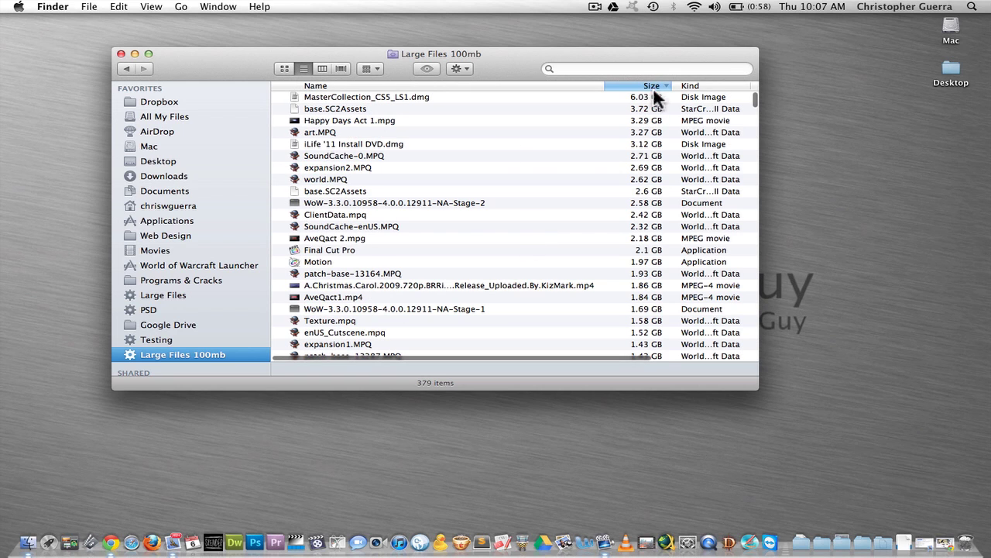
{"action": "left_click_drag", "start_coordinate": [604, 85], "coordinate": [525, 86]}
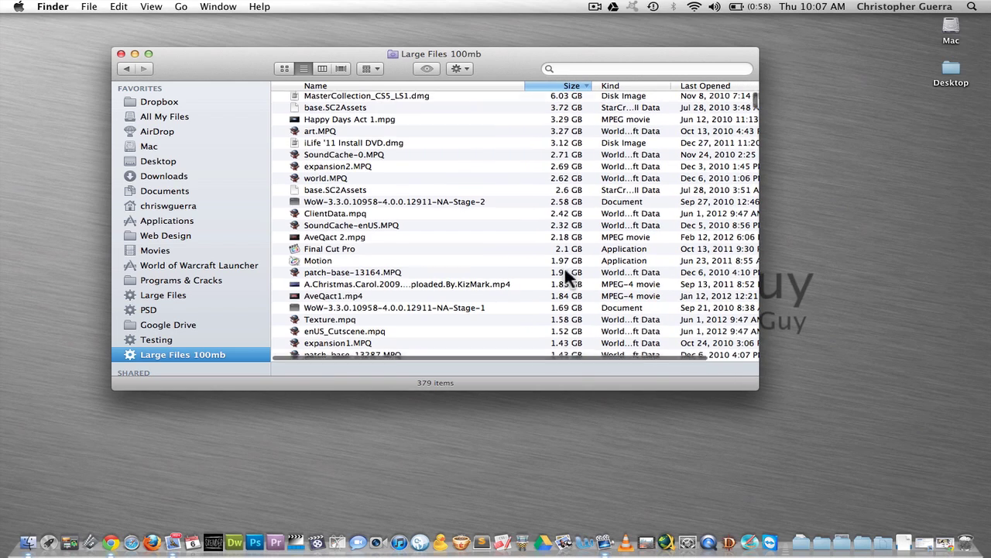
Step: Drag iLife '11 Install DVD.dmg away and back, leaving it in place in the results
{"action": "scroll", "coordinate": [564, 266], "scroll_direction": "down", "scroll_amount": 5}
{"action": "scroll", "coordinate": [564, 266], "scroll_direction": "up", "scroll_amount": 5}
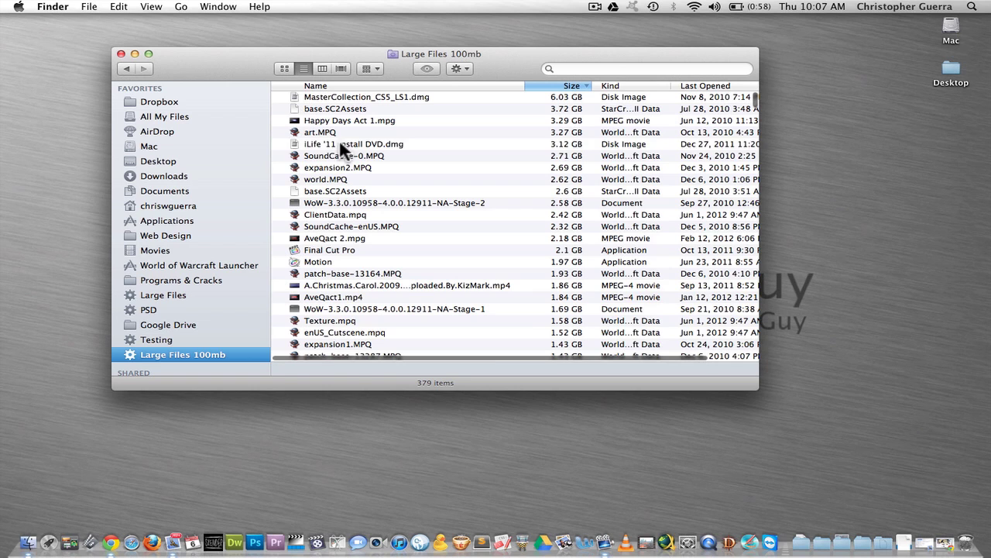
{"action": "left_click_drag", "start_coordinate": [316, 143], "coordinate": [945, 523]}
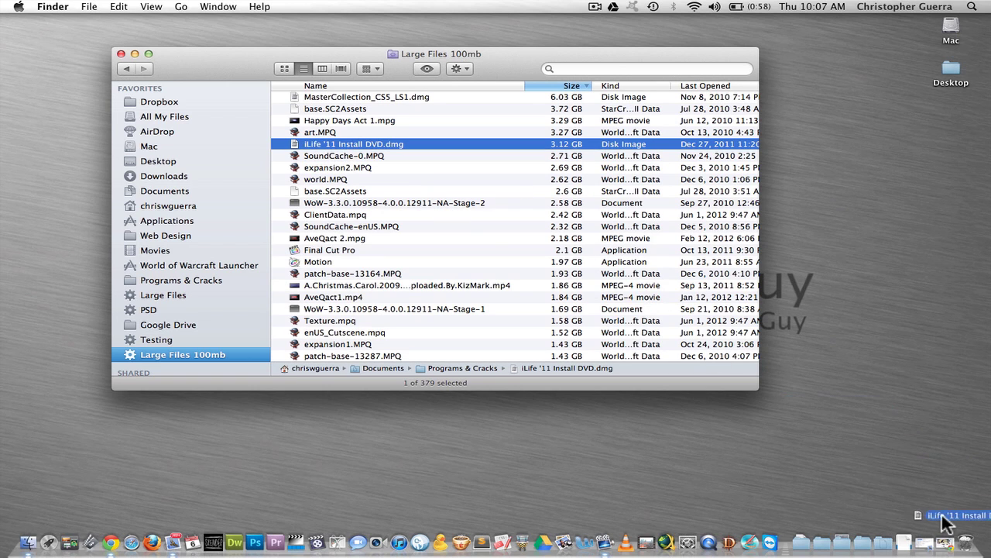
{"action": "left_click_drag", "start_coordinate": [945, 523], "coordinate": [339, 141]}
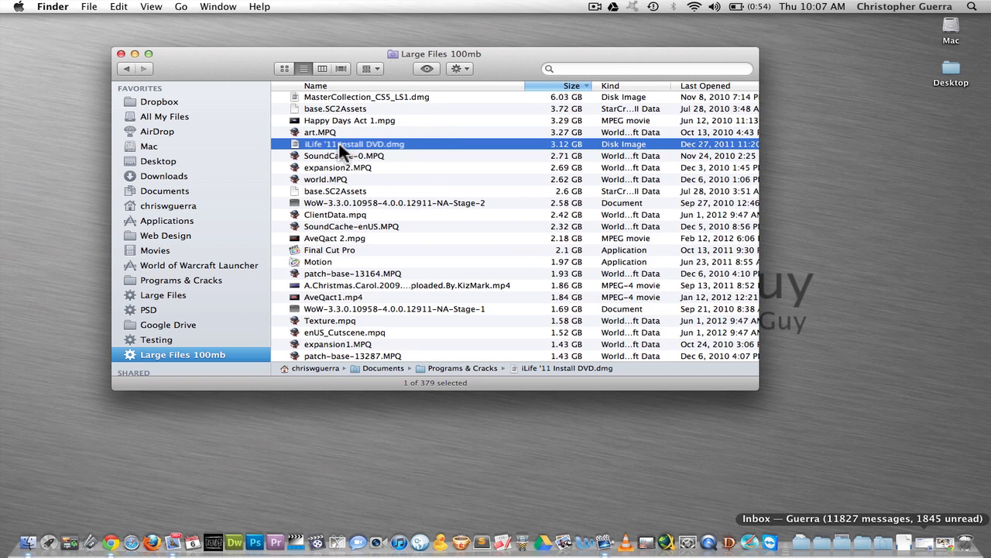
{"action": "scroll", "coordinate": [473, 243], "scroll_direction": "down", "scroll_amount": 5}
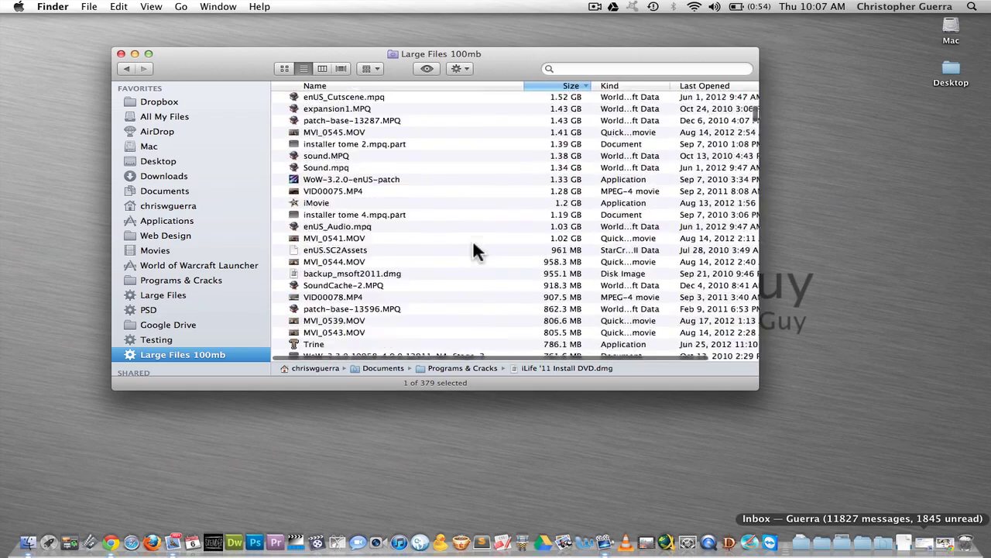
{"action": "scroll", "coordinate": [473, 243], "scroll_direction": "up", "scroll_amount": 5}
Step: Reposition the results window, then remove the Large Files 100mb entry from the sidebar
{"action": "left_click_drag", "start_coordinate": [226, 51], "coordinate": [269, 68]}
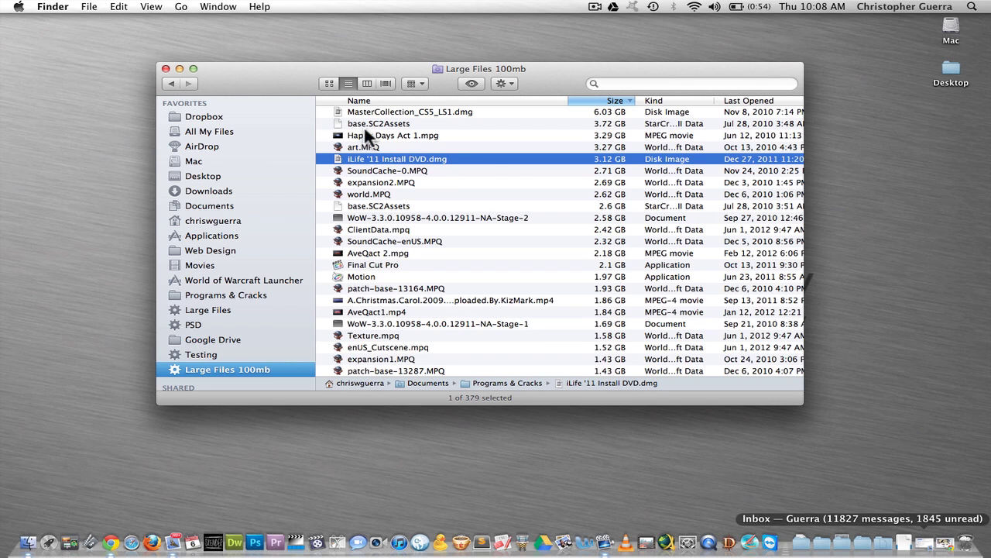
{"action": "left_click_drag", "start_coordinate": [275, 83], "coordinate": [266, 67]}
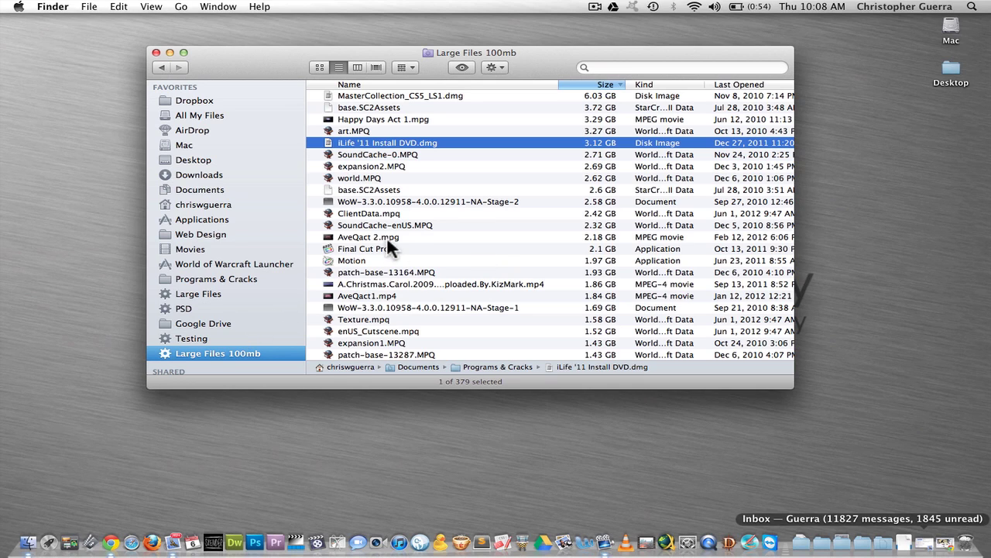
{"action": "right_click", "coordinate": [228, 351]}
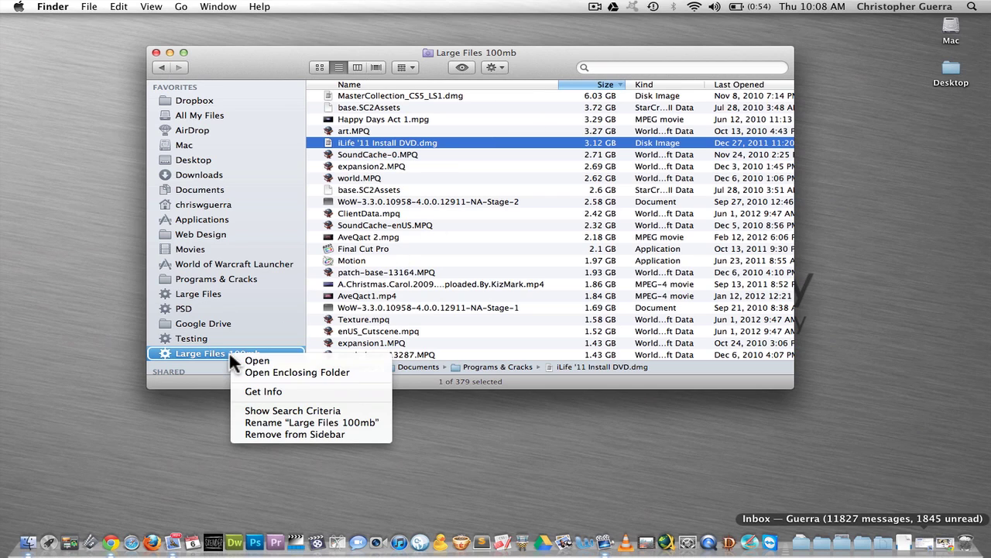
{"action": "left_click", "coordinate": [264, 433]}
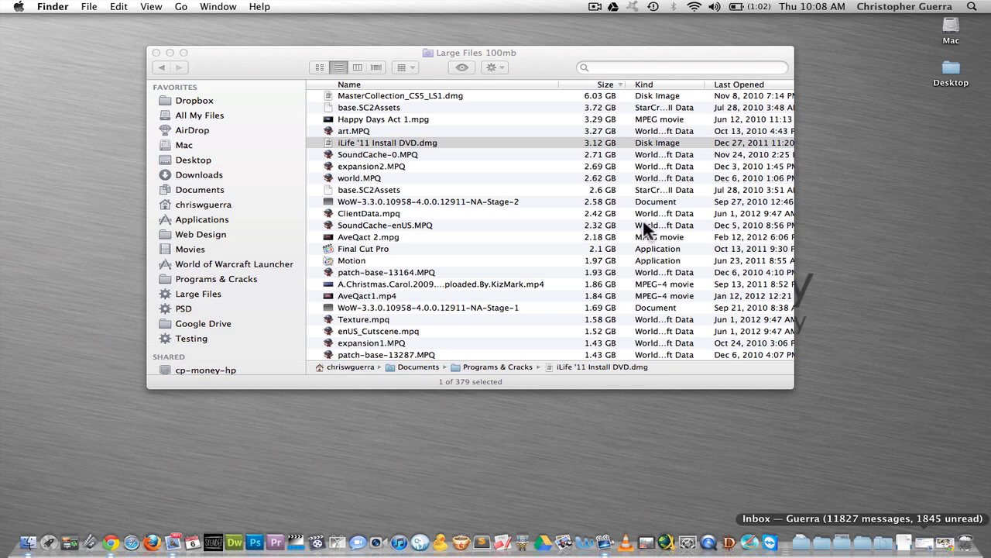
Step: Search Spotlight for 'saved search', open the Saved Searches folder, and select Large Files 100mb
{"action": "left_click", "coordinate": [973, 7]}
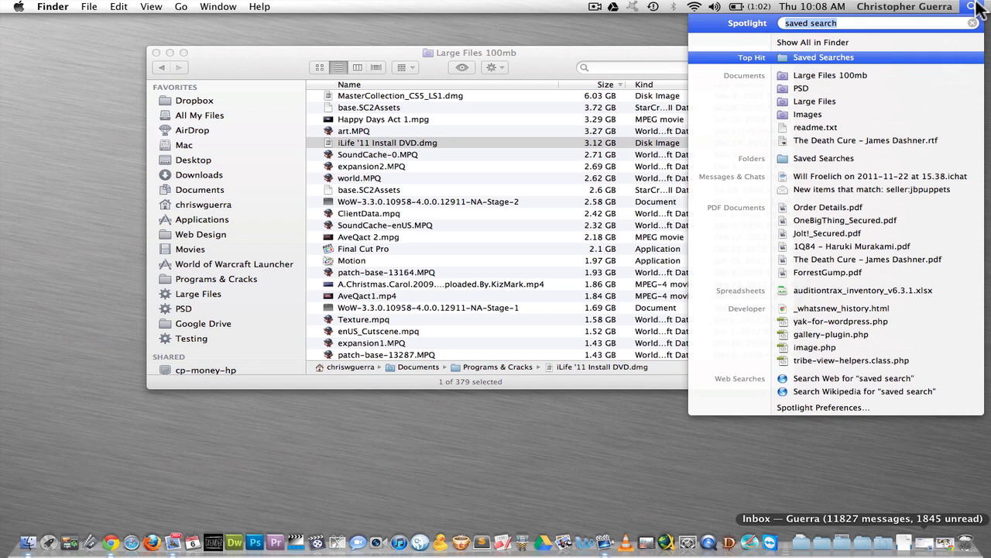
{"action": "key", "text": "BackSpace"}
{"action": "type", "text": "saved"}
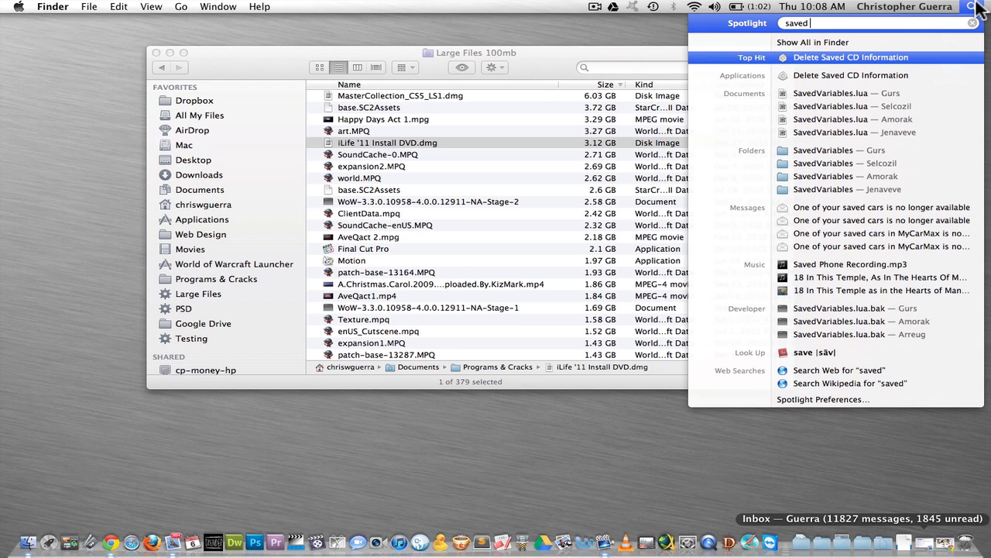
{"action": "type", "text": "  search"}
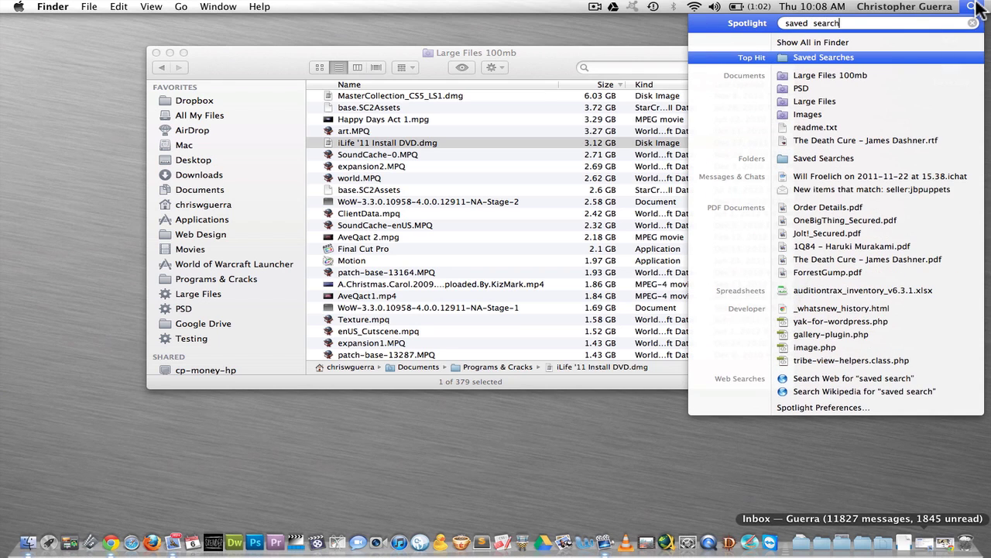
{"action": "mouse_move", "coordinate": [824, 58]}
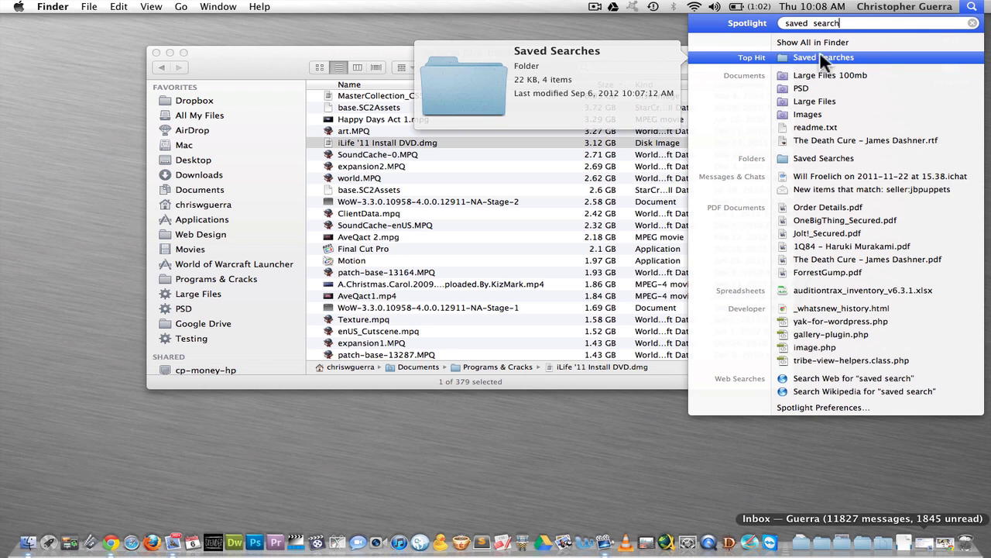
{"action": "left_click", "coordinate": [784, 54]}
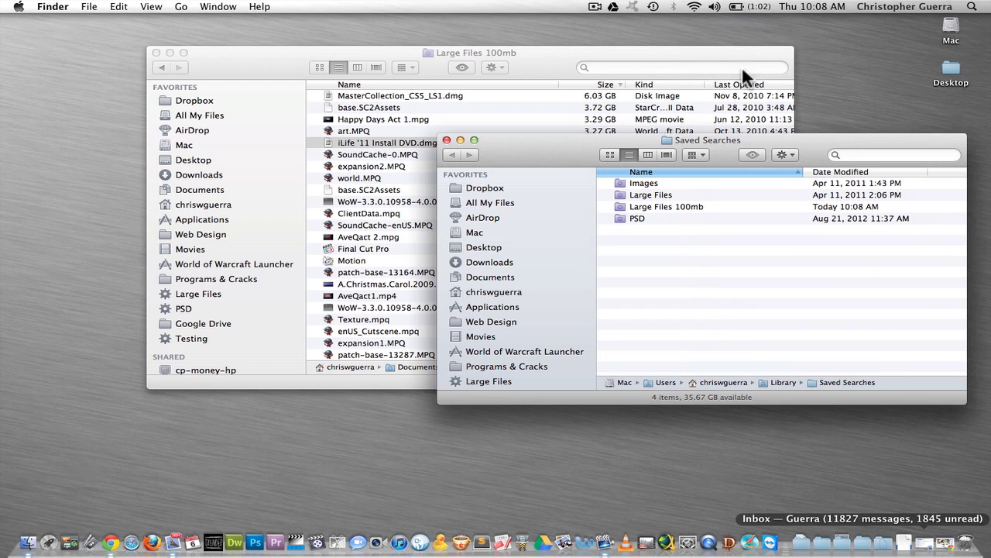
{"action": "left_click_drag", "start_coordinate": [548, 135], "coordinate": [522, 105]}
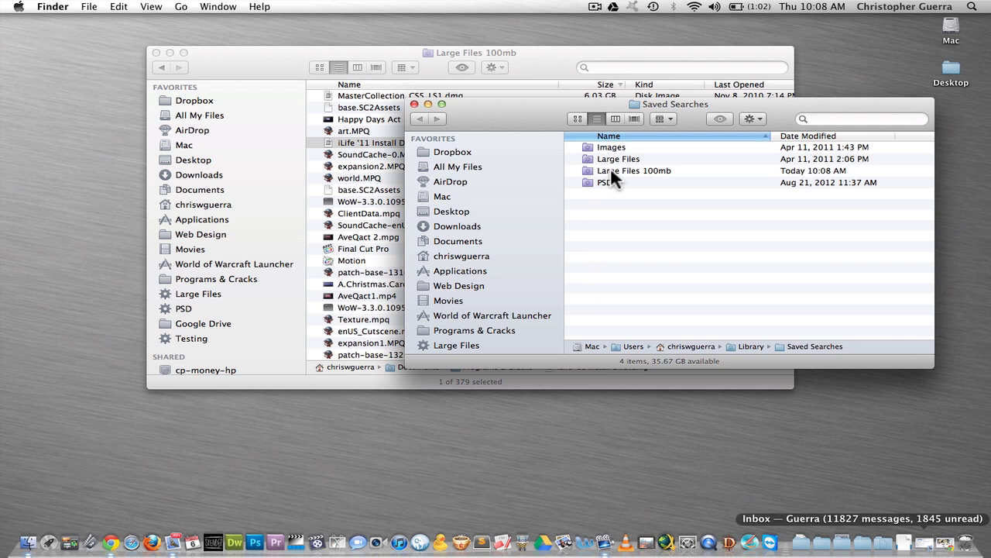
{"action": "left_click", "coordinate": [610, 172]}
{"action": "double_click", "coordinate": [588, 169]}
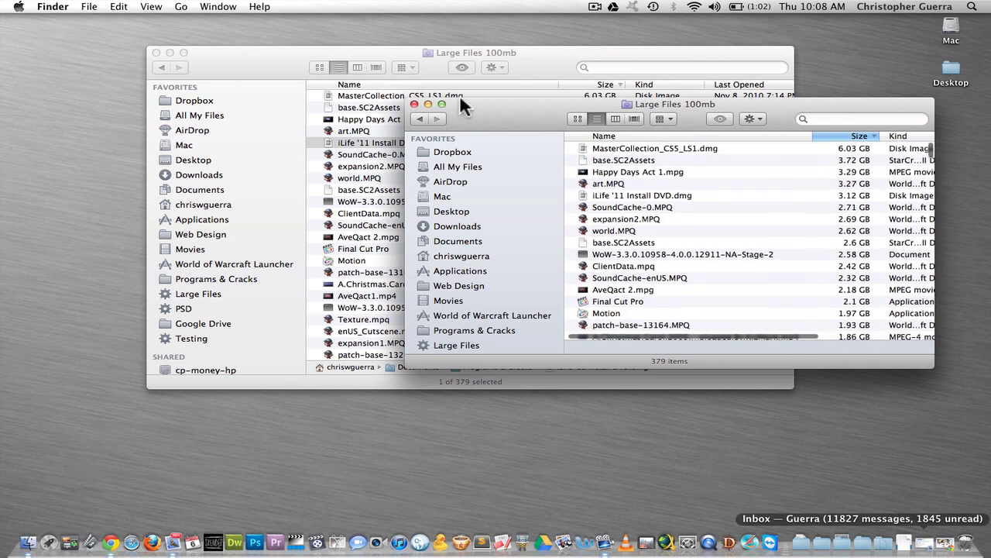
{"action": "left_click_drag", "start_coordinate": [481, 102], "coordinate": [413, 112]}
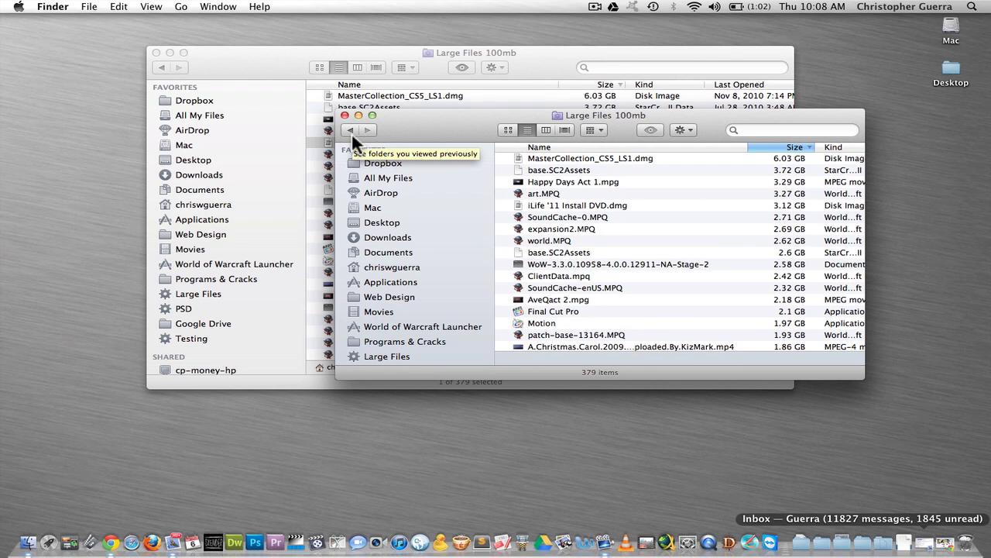
{"action": "scroll", "coordinate": [561, 220], "scroll_direction": "down", "scroll_amount": 5}
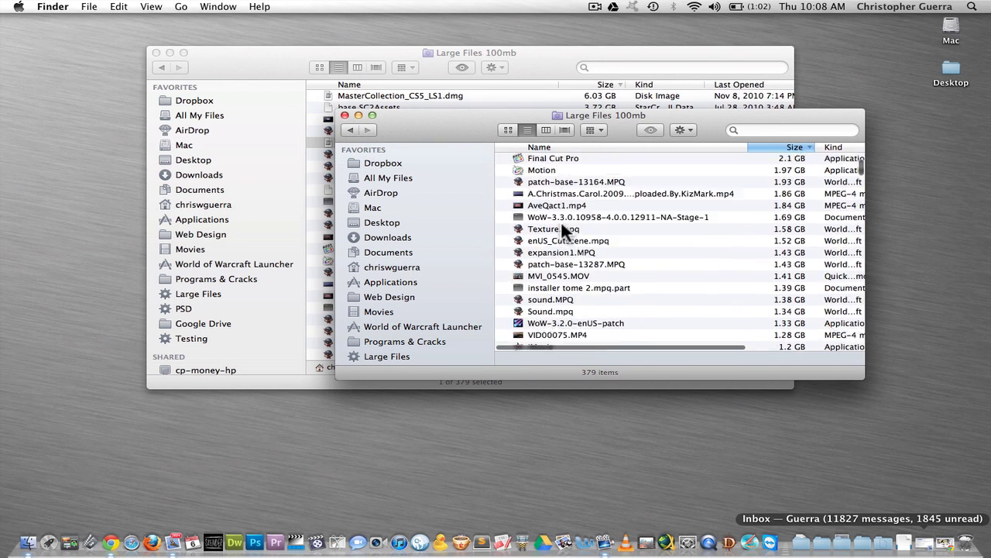
{"action": "scroll", "coordinate": [561, 220], "scroll_direction": "down", "scroll_amount": 5}
{"action": "scroll", "coordinate": [560, 220], "scroll_direction": "up", "scroll_amount": 8}
{"action": "scroll", "coordinate": [561, 220], "scroll_direction": "down", "scroll_amount": 10}
{"action": "scroll", "coordinate": [561, 220], "scroll_direction": "down", "scroll_amount": 10}
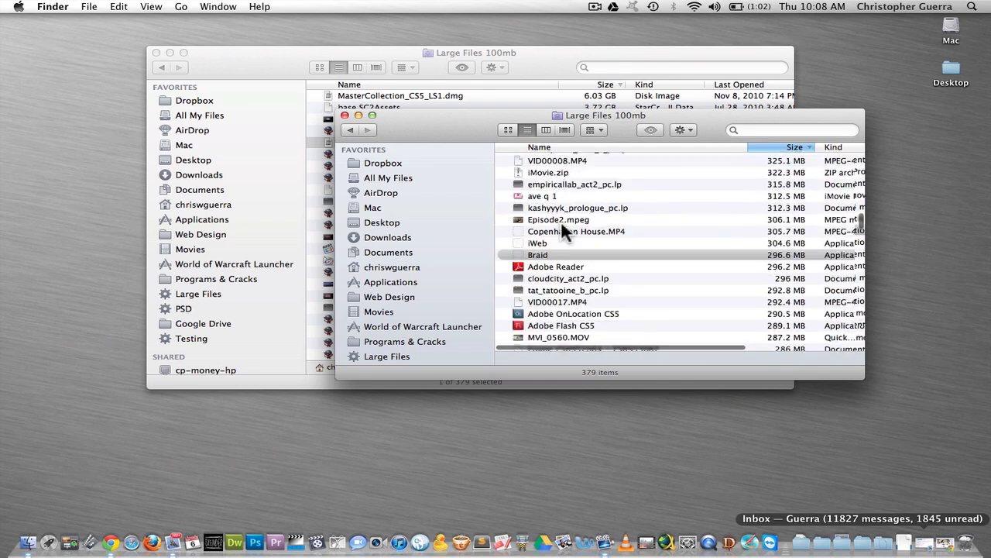
{"action": "scroll", "coordinate": [561, 214], "scroll_direction": "up", "scroll_amount": 5}
{"action": "scroll", "coordinate": [561, 207], "scroll_direction": "up", "scroll_amount": 10}
{"action": "scroll", "coordinate": [561, 208], "scroll_direction": "up", "scroll_amount": 10}
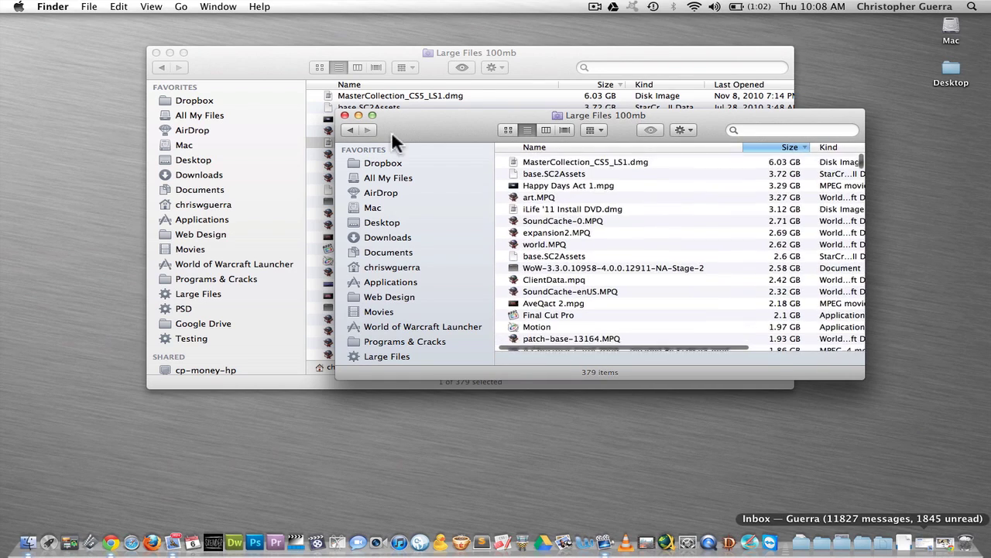
{"action": "left_click", "coordinate": [350, 130]}
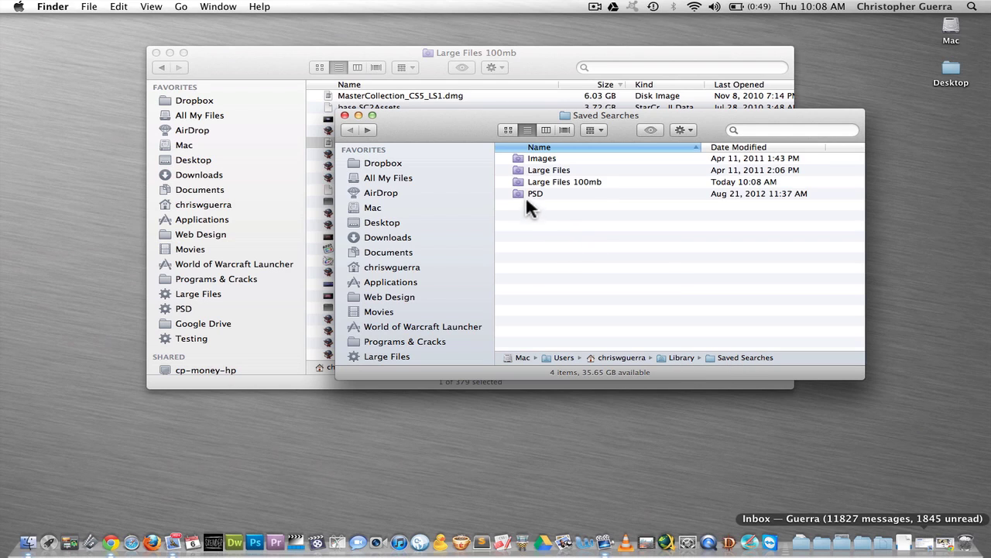
Step: Trash Large Files 100mb, close both Finder windows, and dismiss the Edit menu
{"action": "left_click_drag", "start_coordinate": [518, 180], "coordinate": [967, 542]}
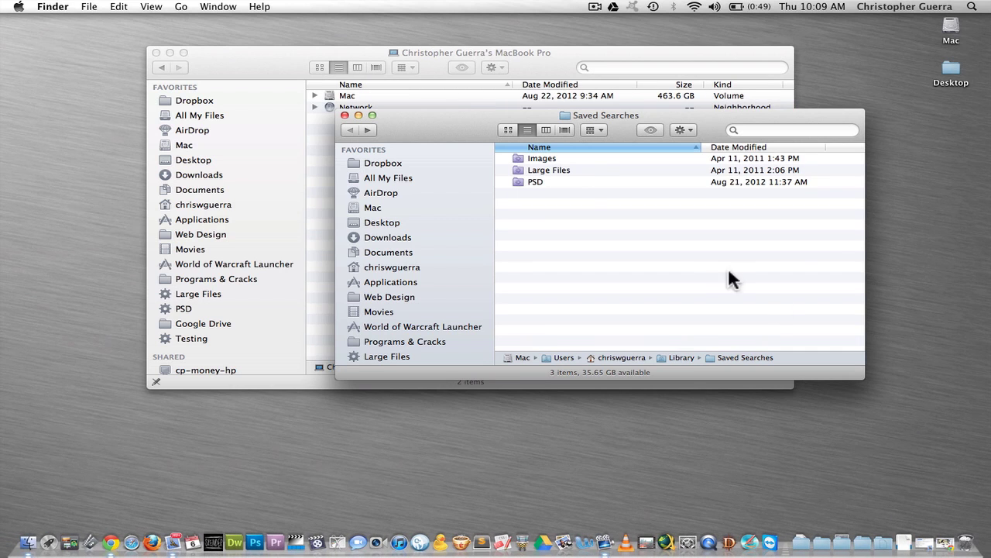
{"action": "left_click", "coordinate": [345, 115]}
{"action": "left_click_drag", "start_coordinate": [231, 47], "coordinate": [281, 107]}
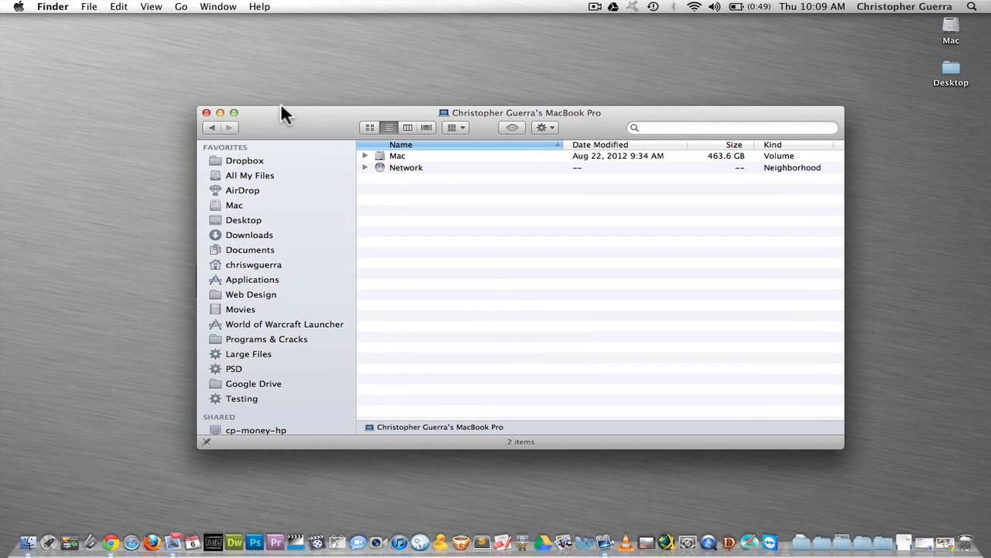
{"action": "left_click", "coordinate": [206, 112]}
{"action": "left_click", "coordinate": [124, 6]}
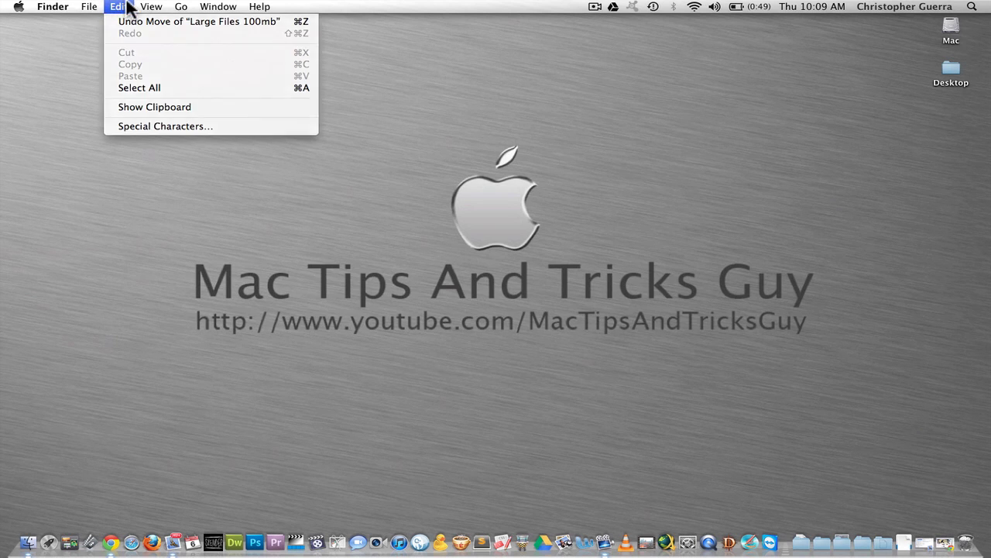
{"action": "left_click", "coordinate": [394, 121]}
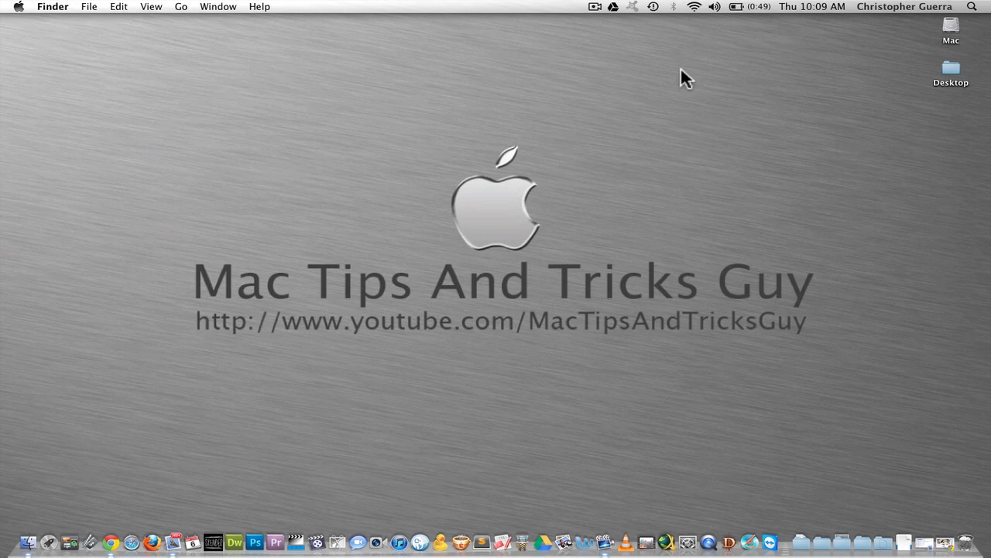